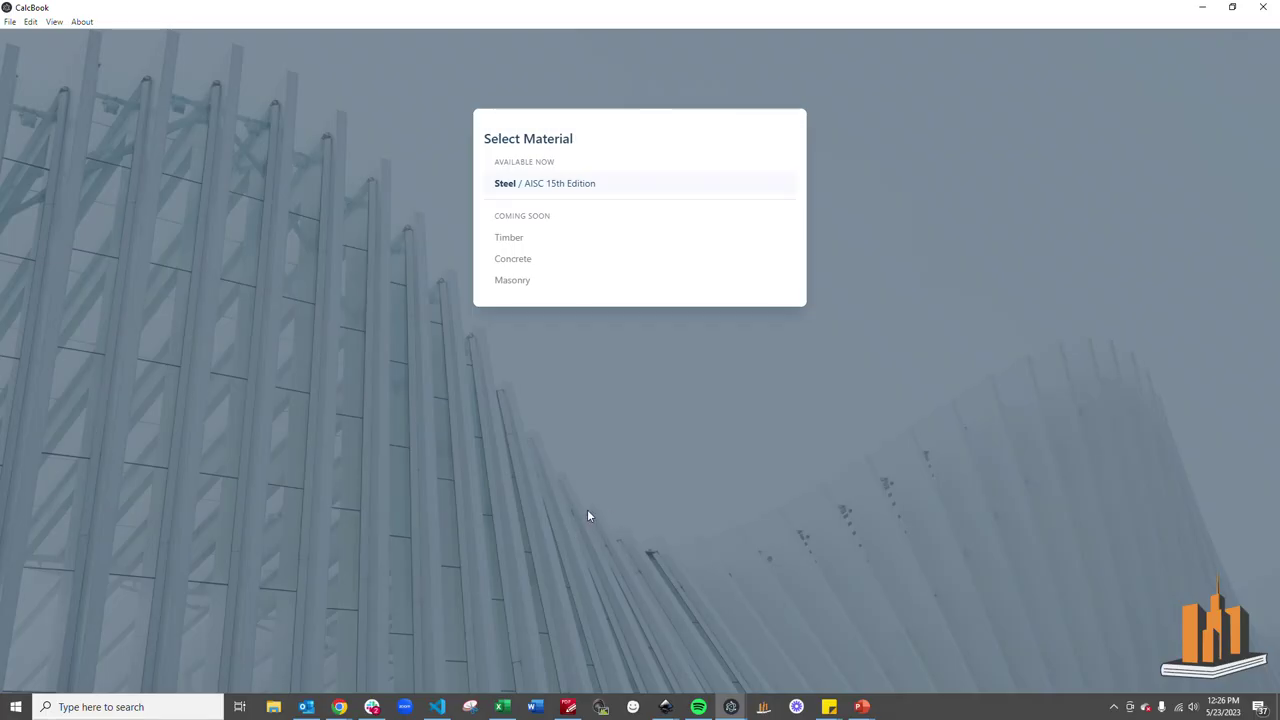
Step: Create a Steel AISC 15th Edition member design sheet for Ch. F Flexure Design (Major Axis)
left_click(646, 187)
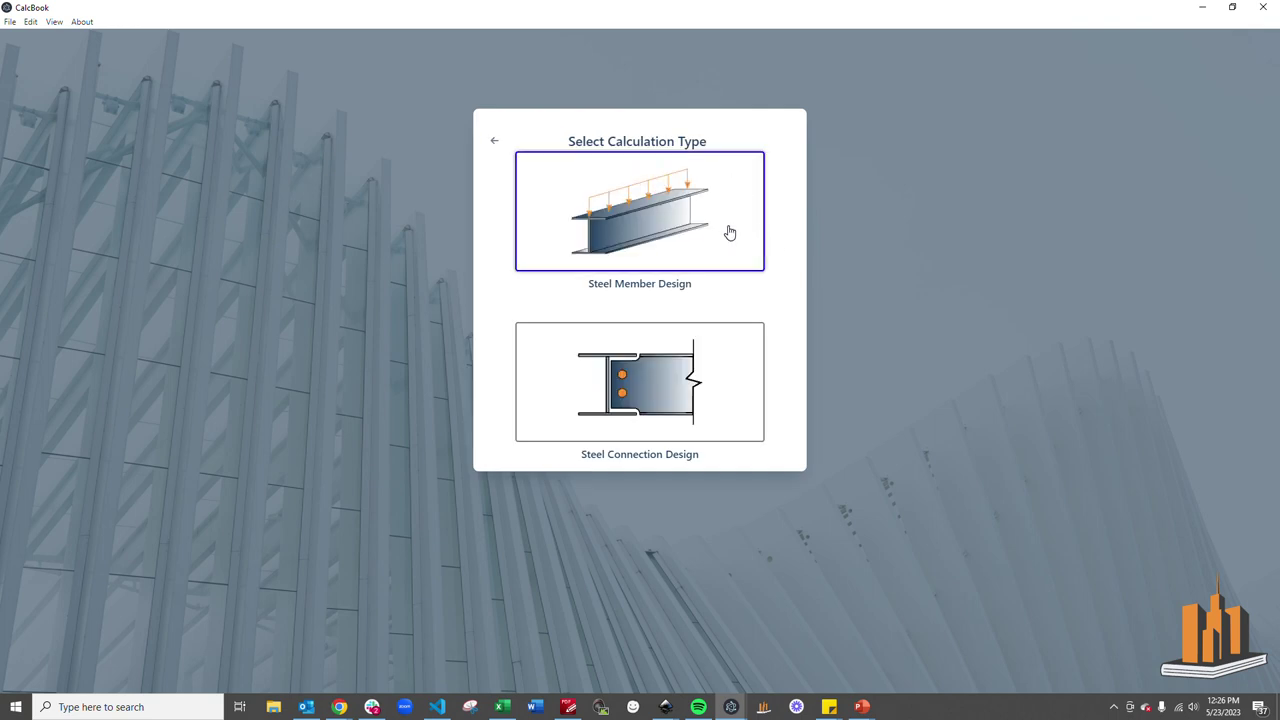
left_click(730, 232)
left_click(604, 191)
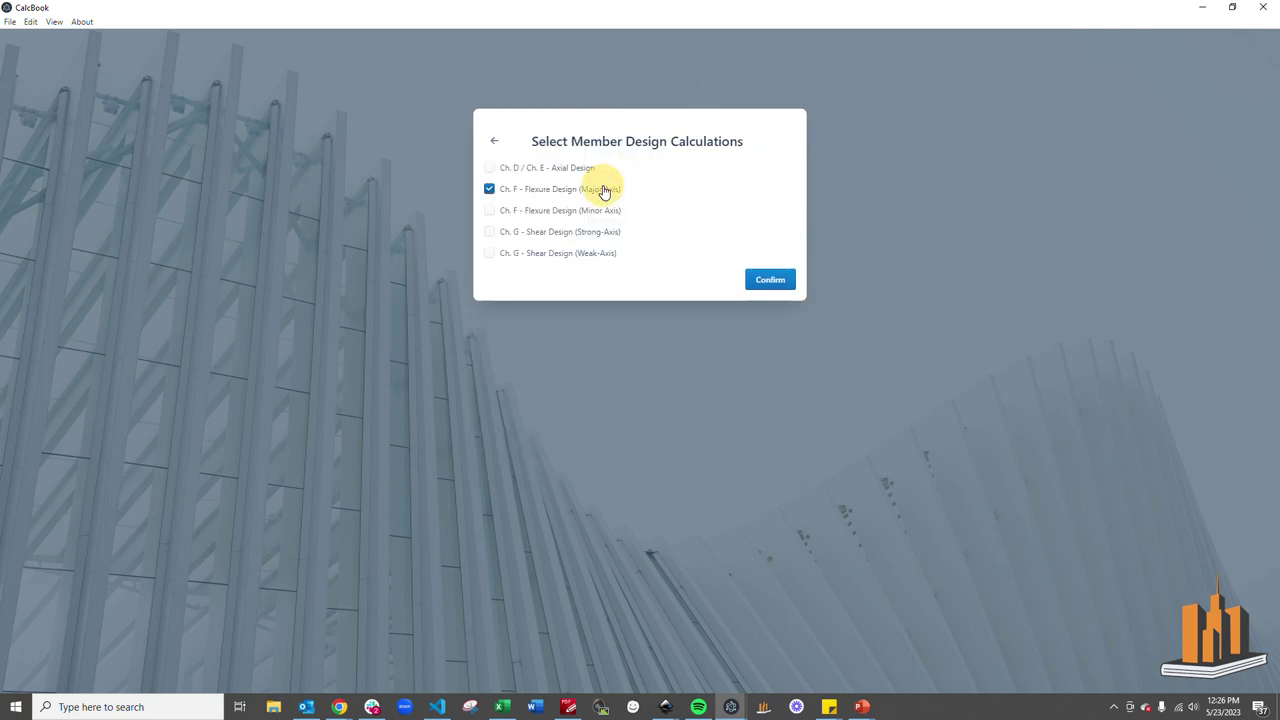
left_click(786, 283)
Step: Set the Shape Type to W and the Shape Section to W10X45
left_click(217, 233)
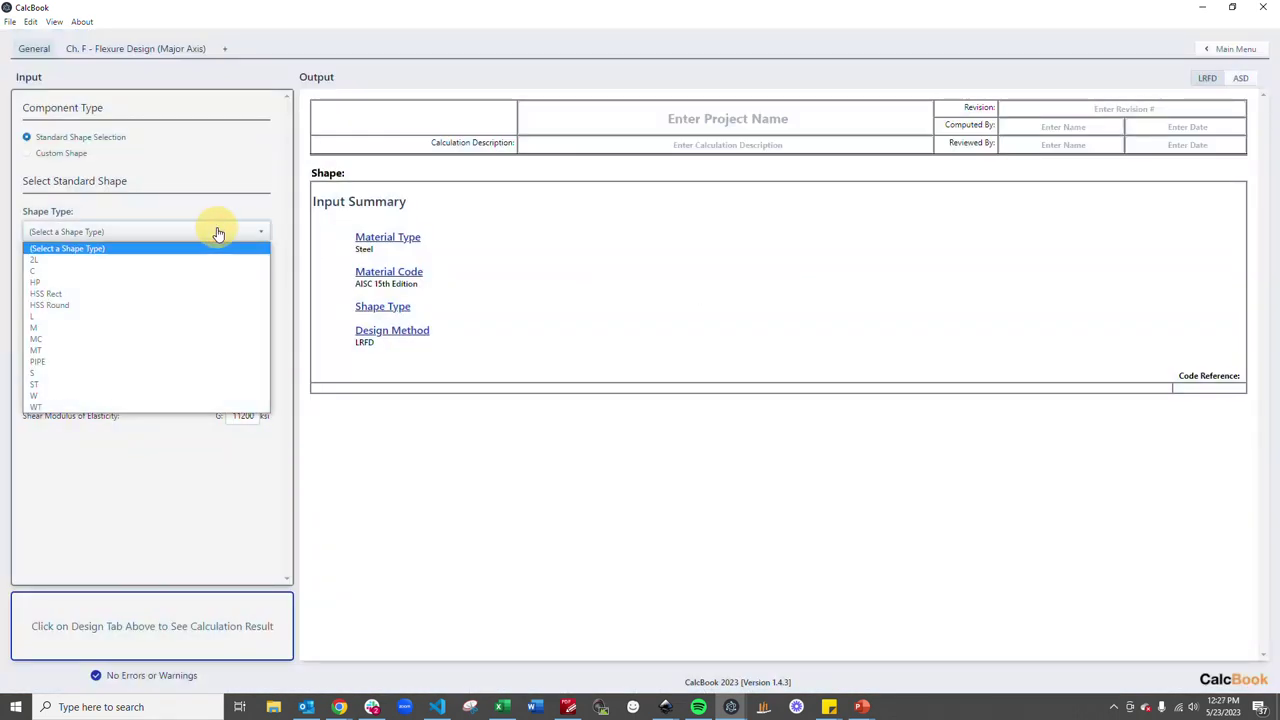
left_click(180, 398)
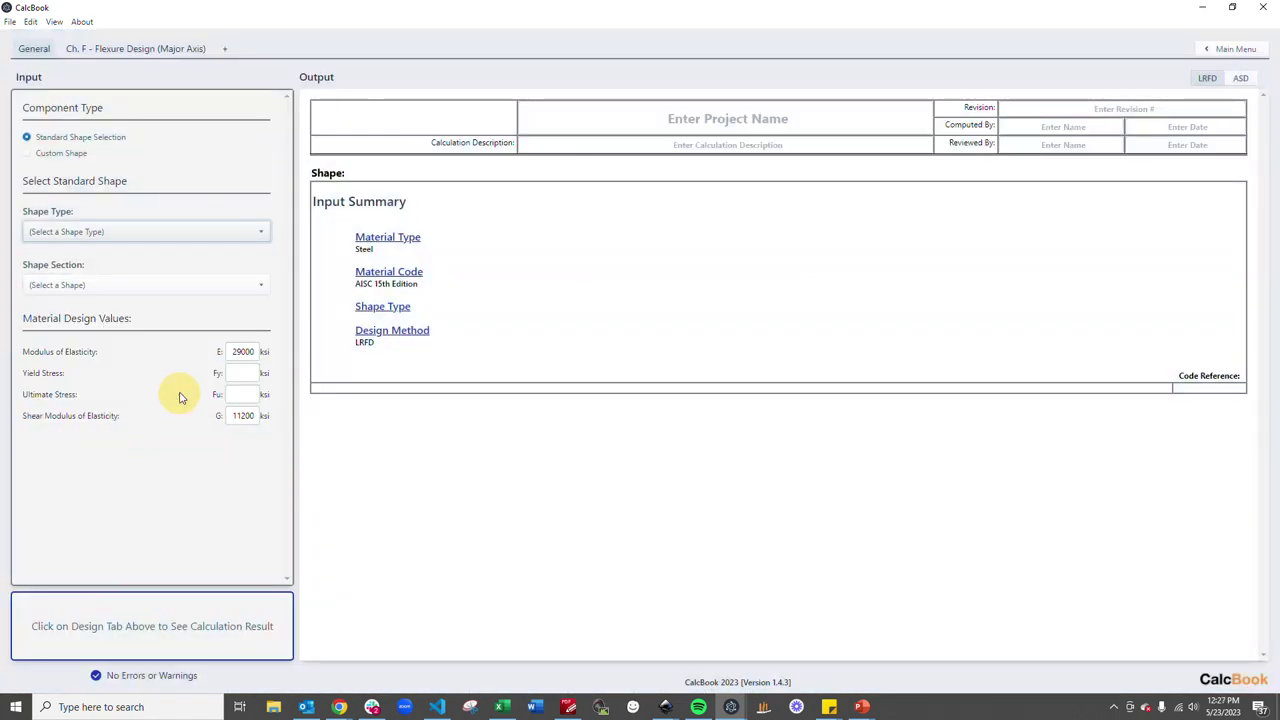
left_click(200, 286)
scroll(205, 330, "down", 5)
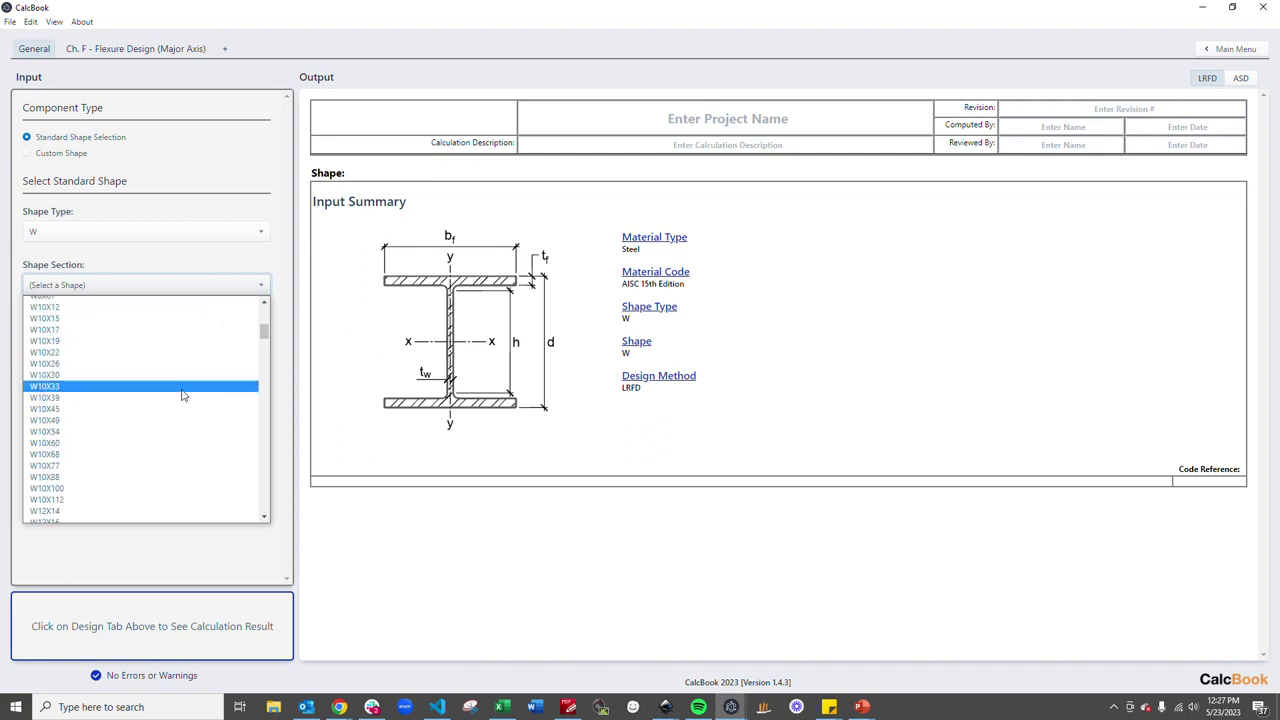
left_click(176, 409)
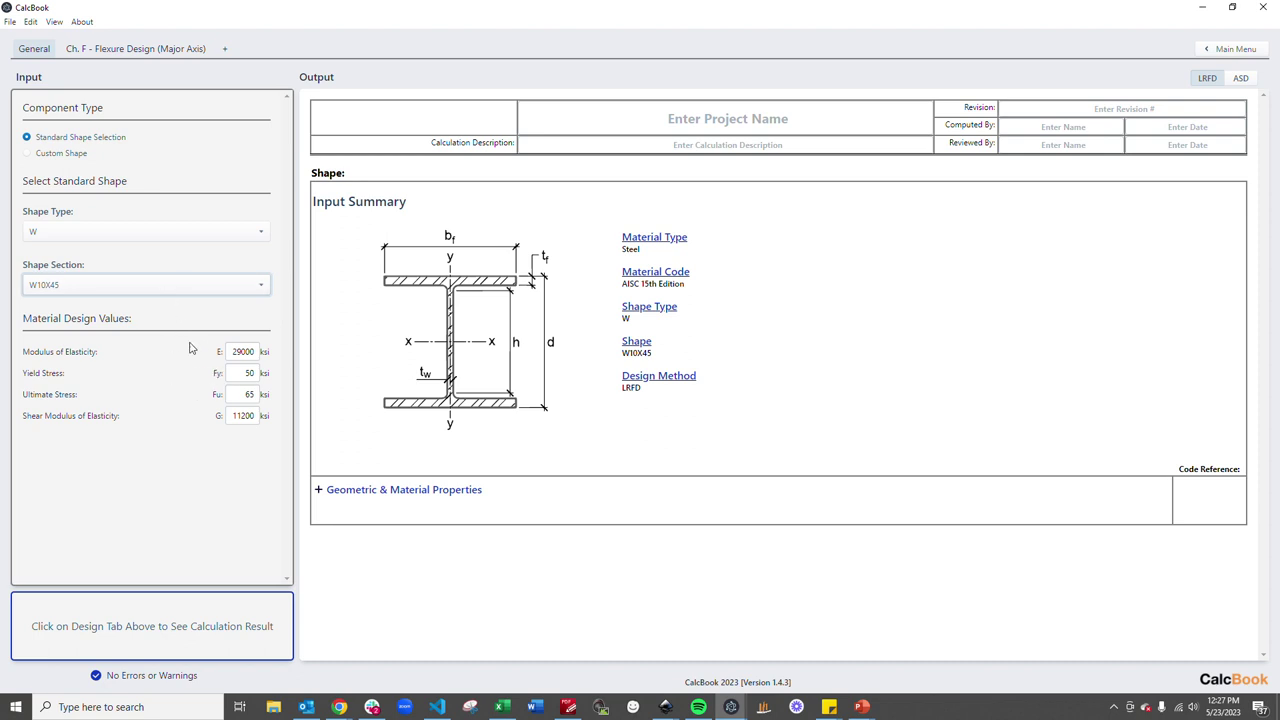
left_click(127, 55)
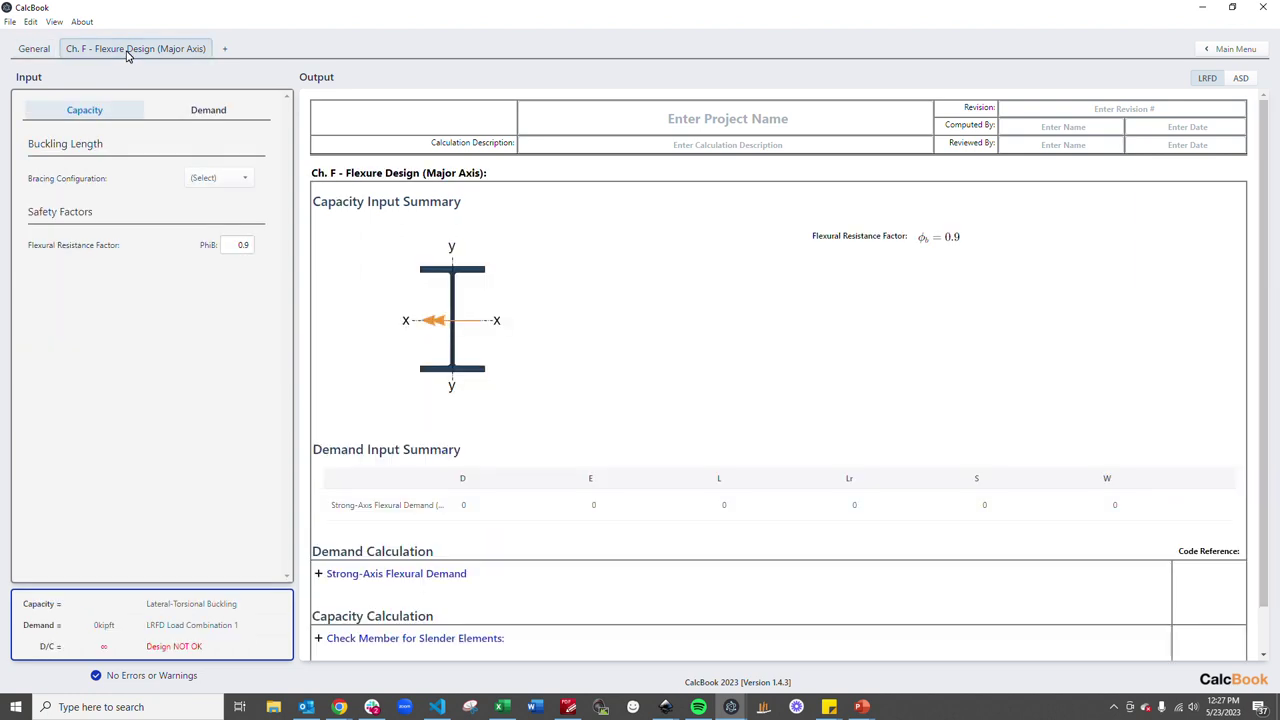
Step: Set Bracing Configuration to Enter Length with Lb = 15 ft, and review the Lb explanation
left_click(238, 179)
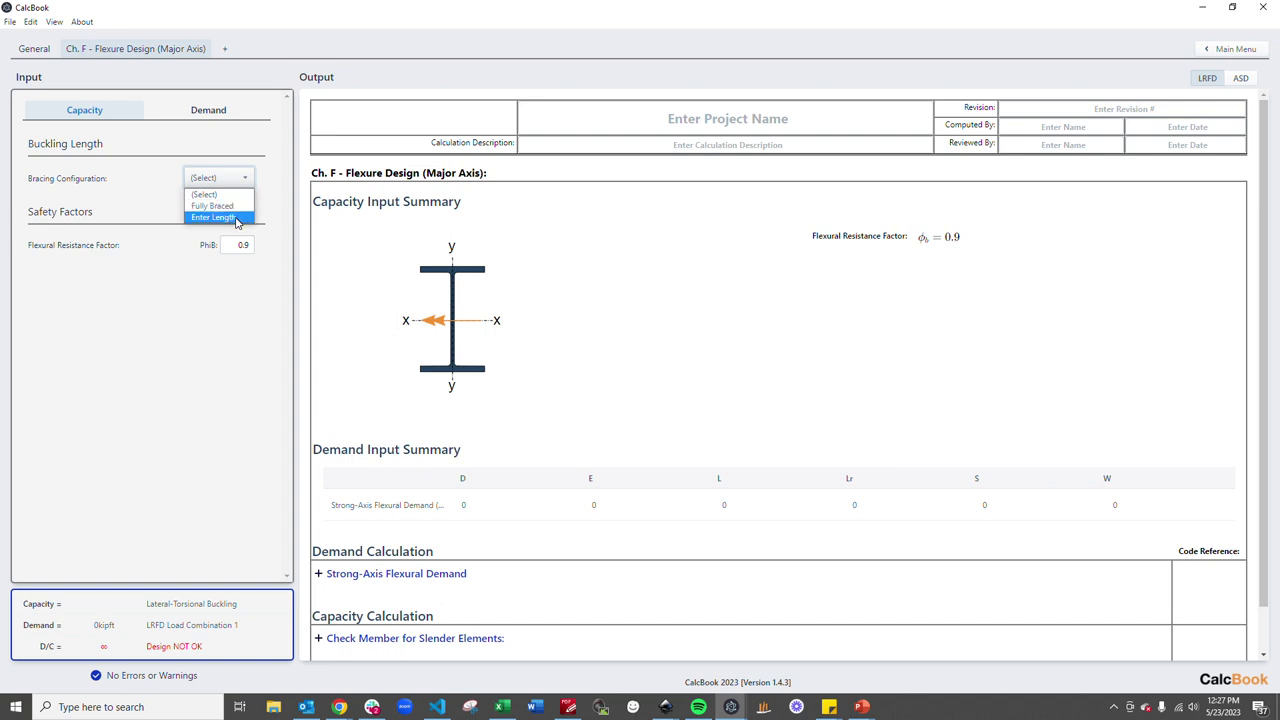
left_click(236, 217)
left_click(238, 201)
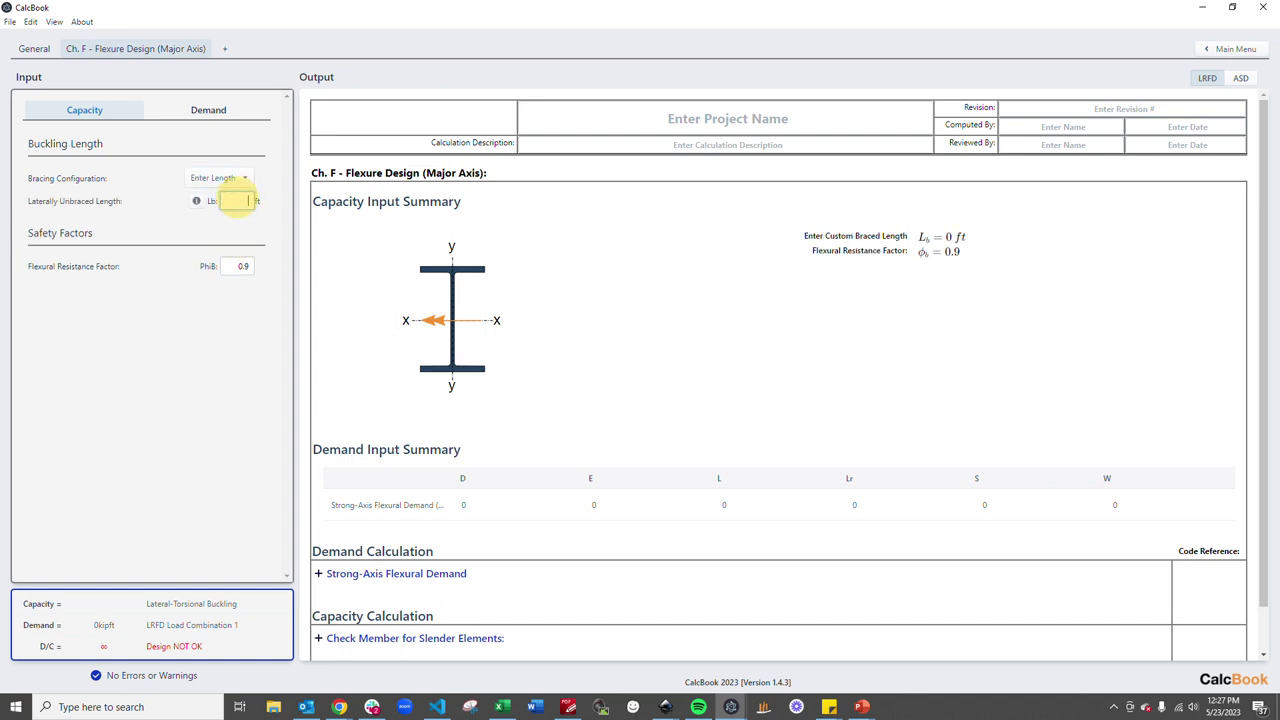
type("15")
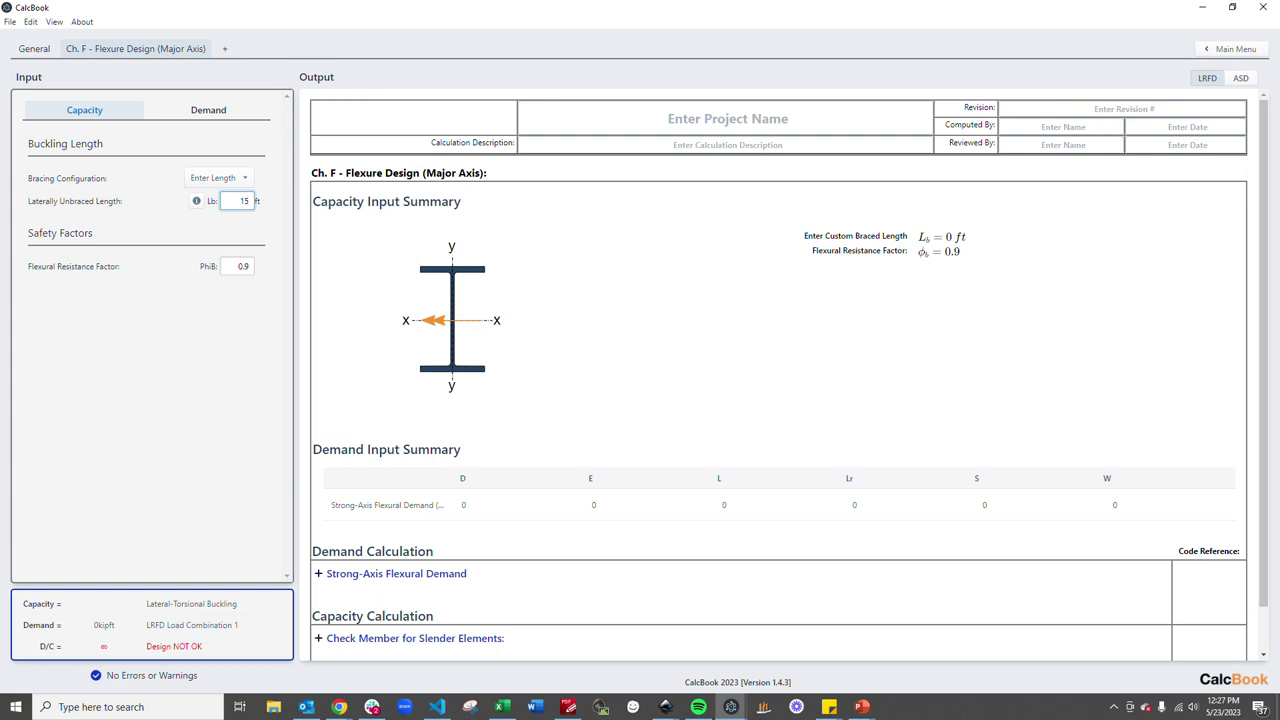
left_click(197, 202)
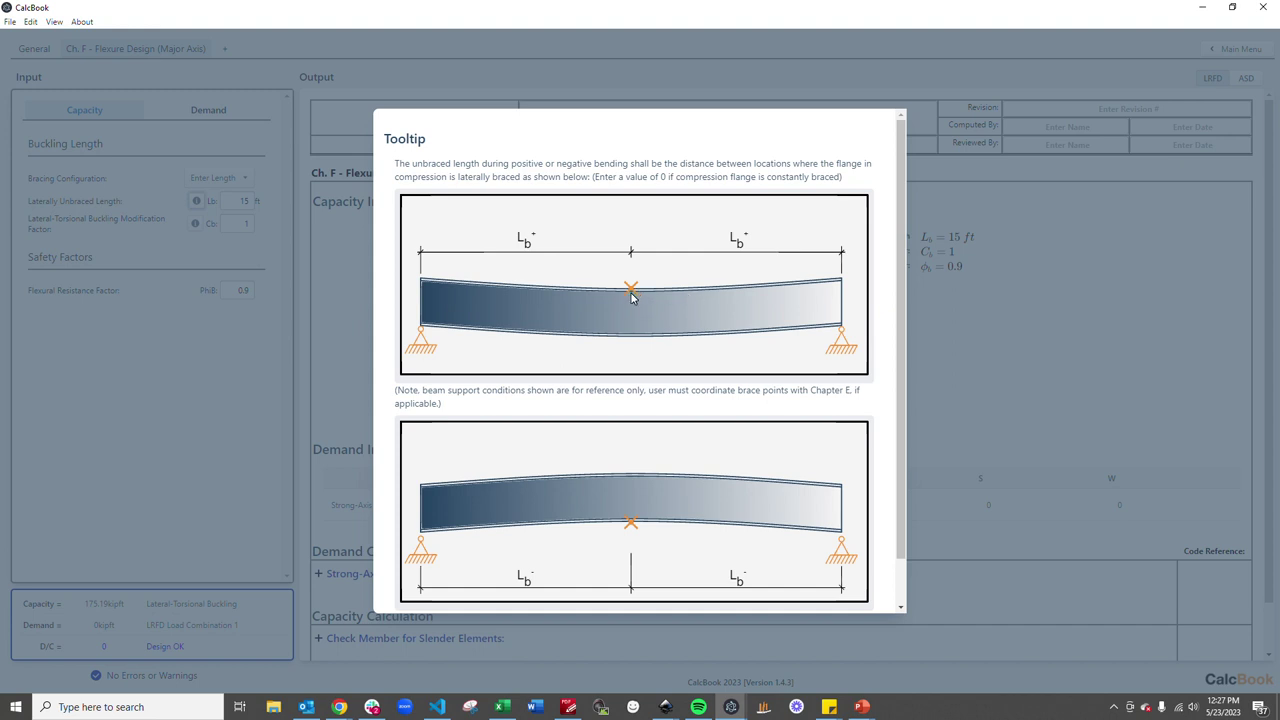
left_click(227, 348)
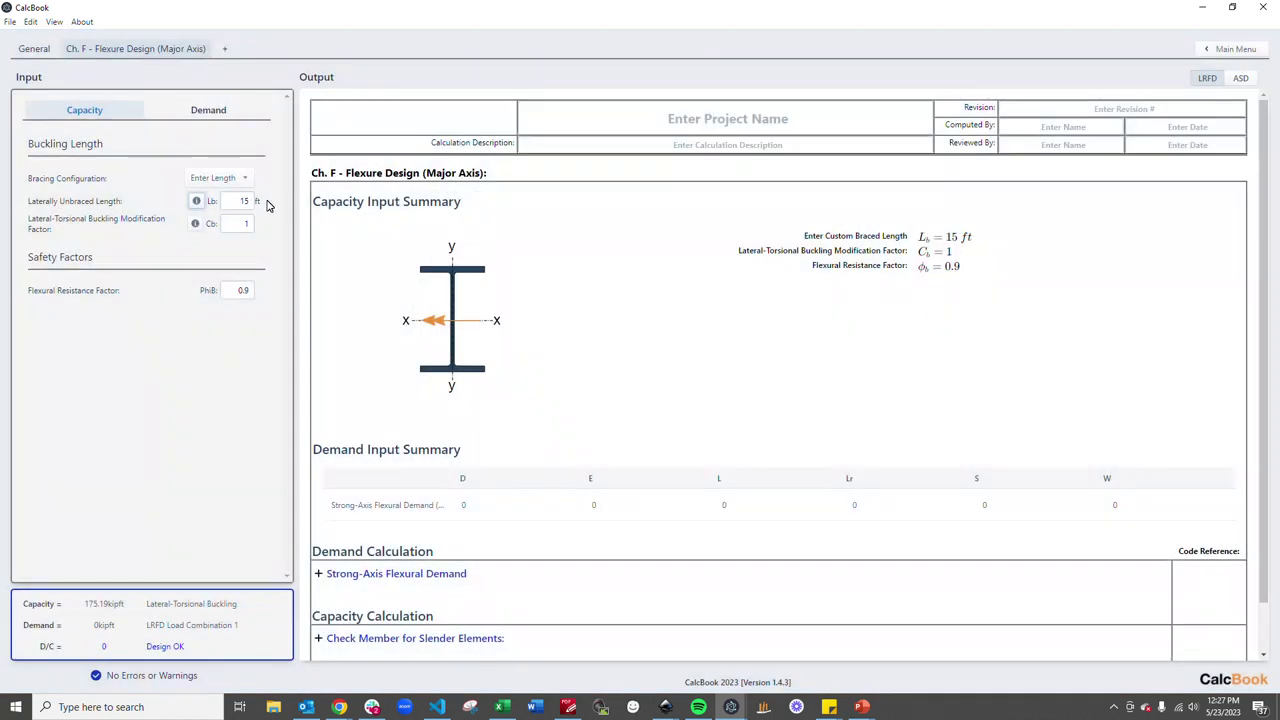
Step: Check the Cb values table, then set Cb to 1.14, raising capacity to 199.71 kip-ft
left_click(196, 223)
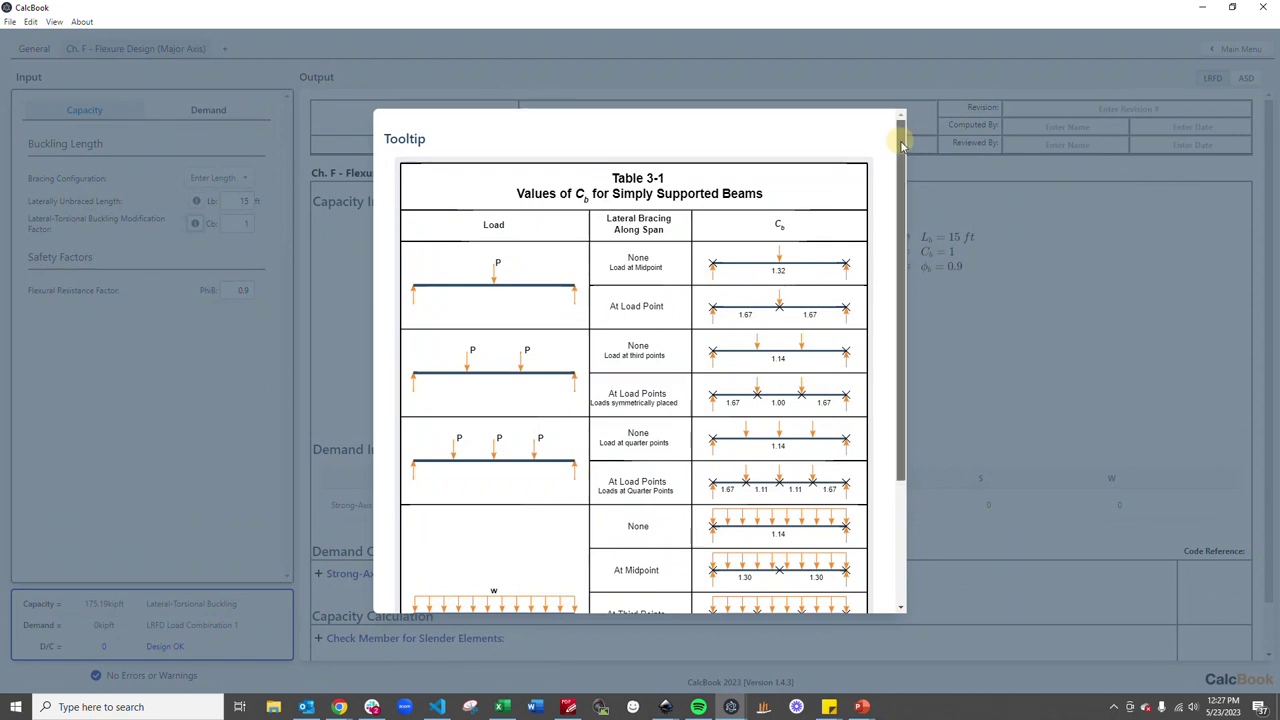
left_click_drag(900, 145, 894, 263)
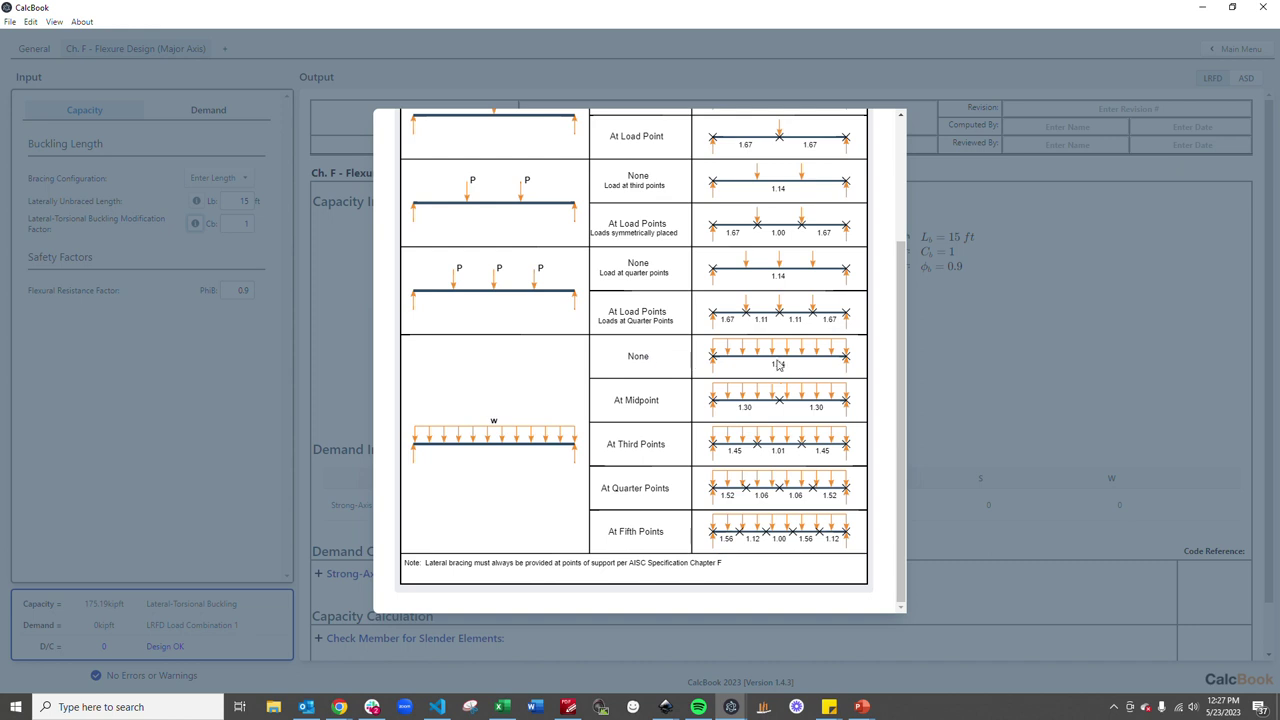
left_click(288, 386)
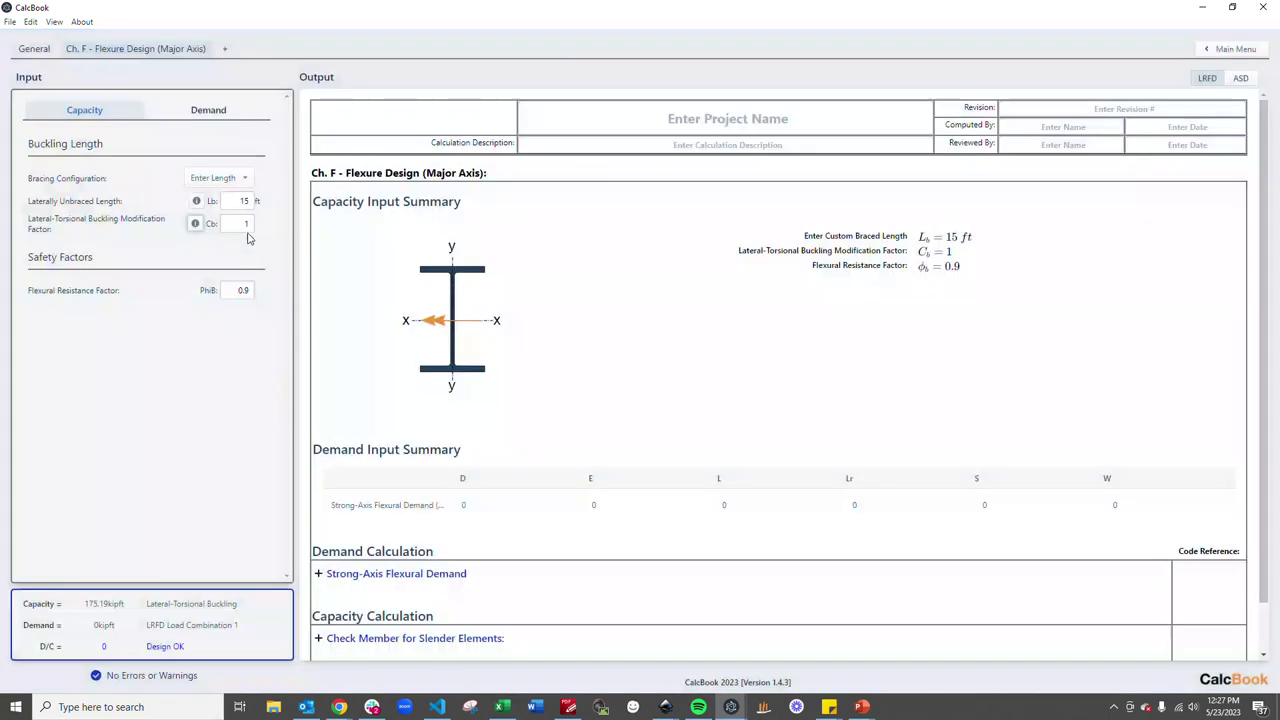
left_click(241, 223)
type(".14")
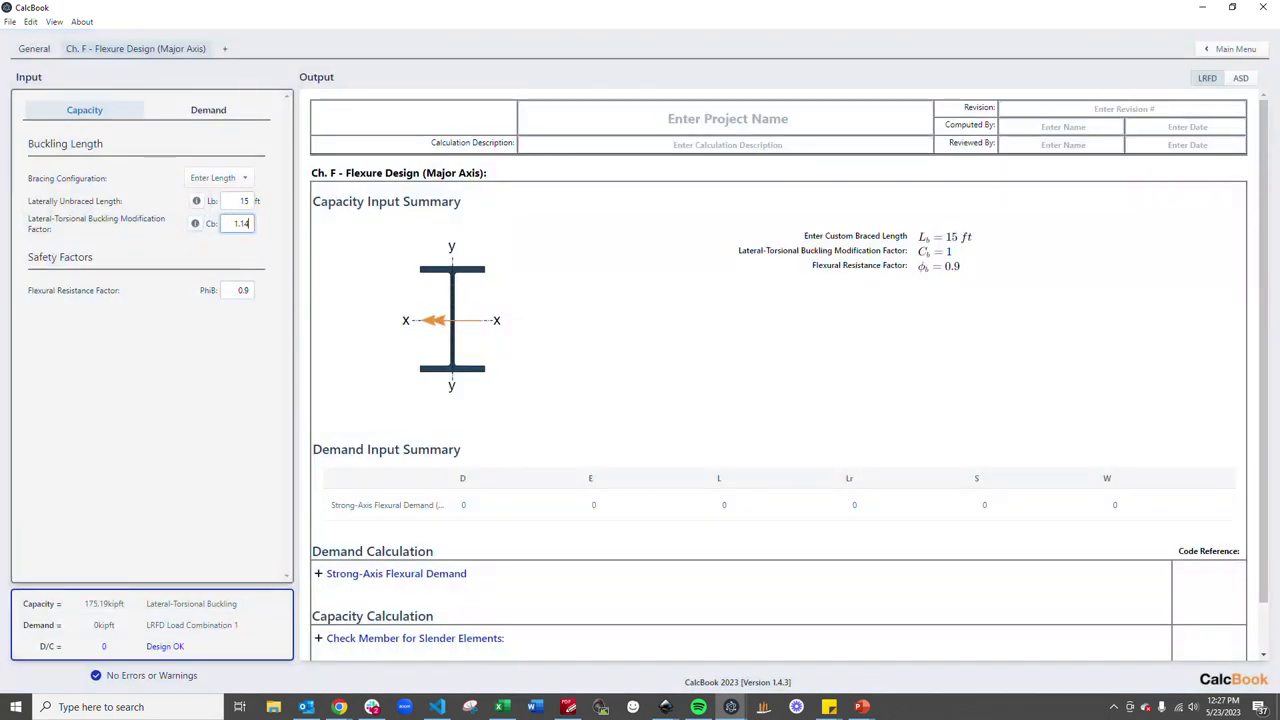
left_click(346, 222)
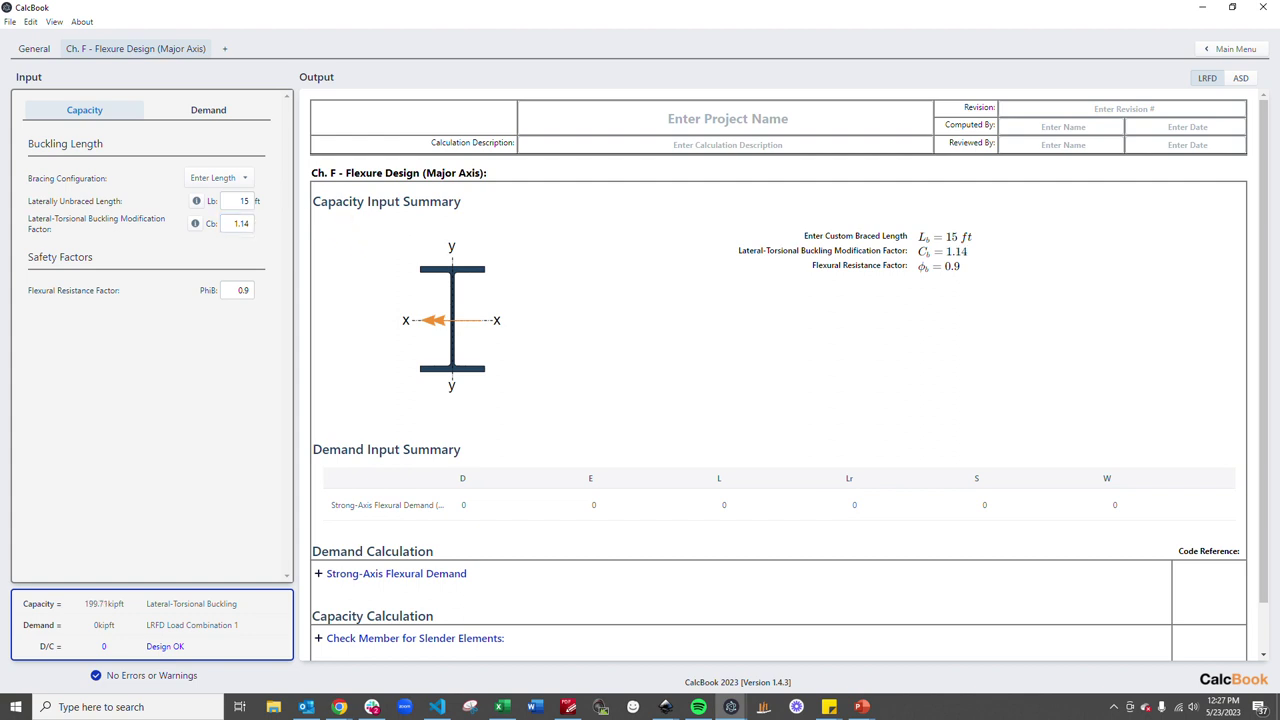
Step: Expand the slender-element checks for flange and web, showing both are compact
scroll(414, 303, "down", 1)
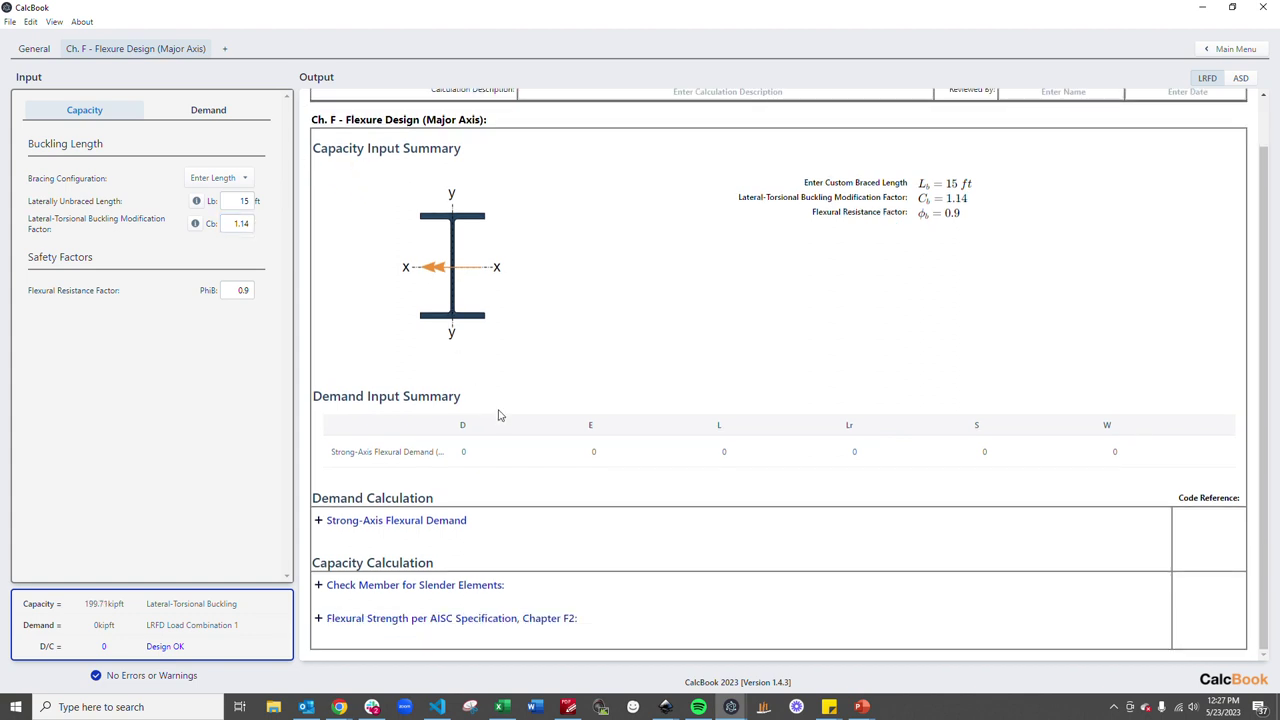
left_click(480, 580)
scroll(557, 457, "down", 1)
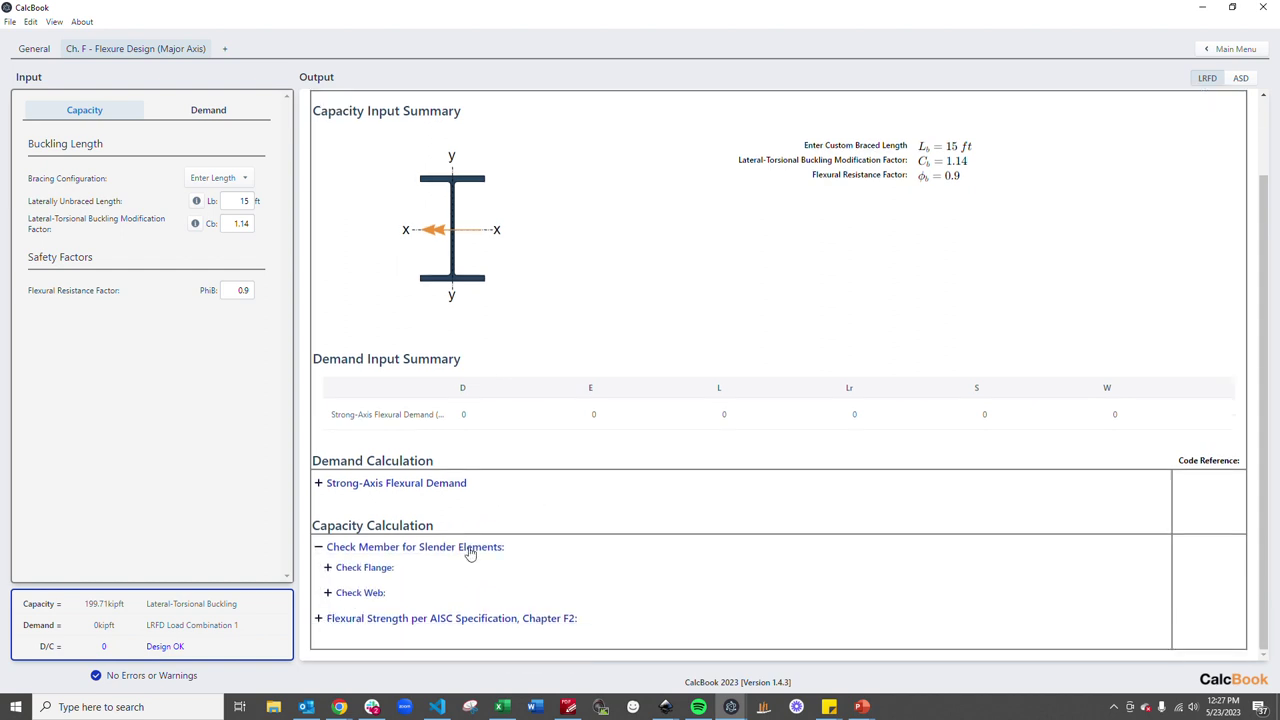
left_click(453, 566)
scroll(520, 486, "down", 8)
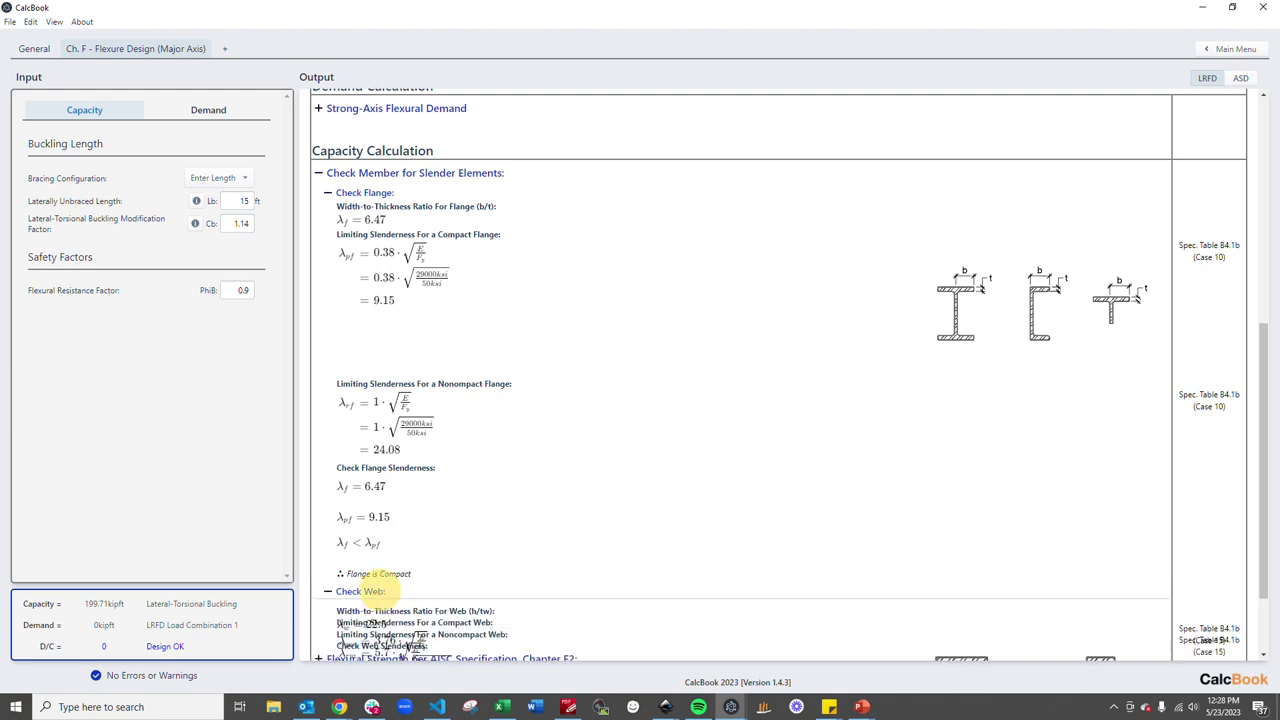
left_click(362, 592)
scroll(521, 487, "down", 4)
scroll(521, 487, "down", 4)
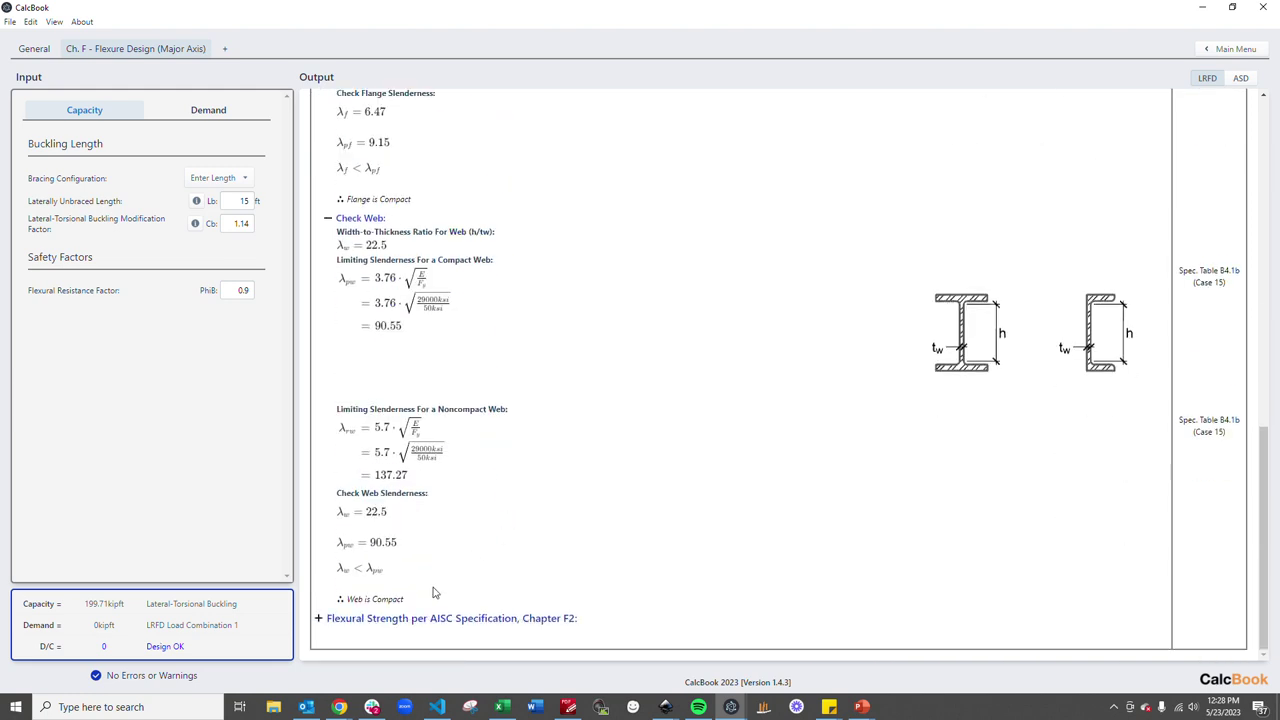
Step: Expand Chapter F2 and the F2.1 yielding calculation, showing a 2745 kip-in moment
left_click(468, 616)
scroll(626, 410, "down", 2)
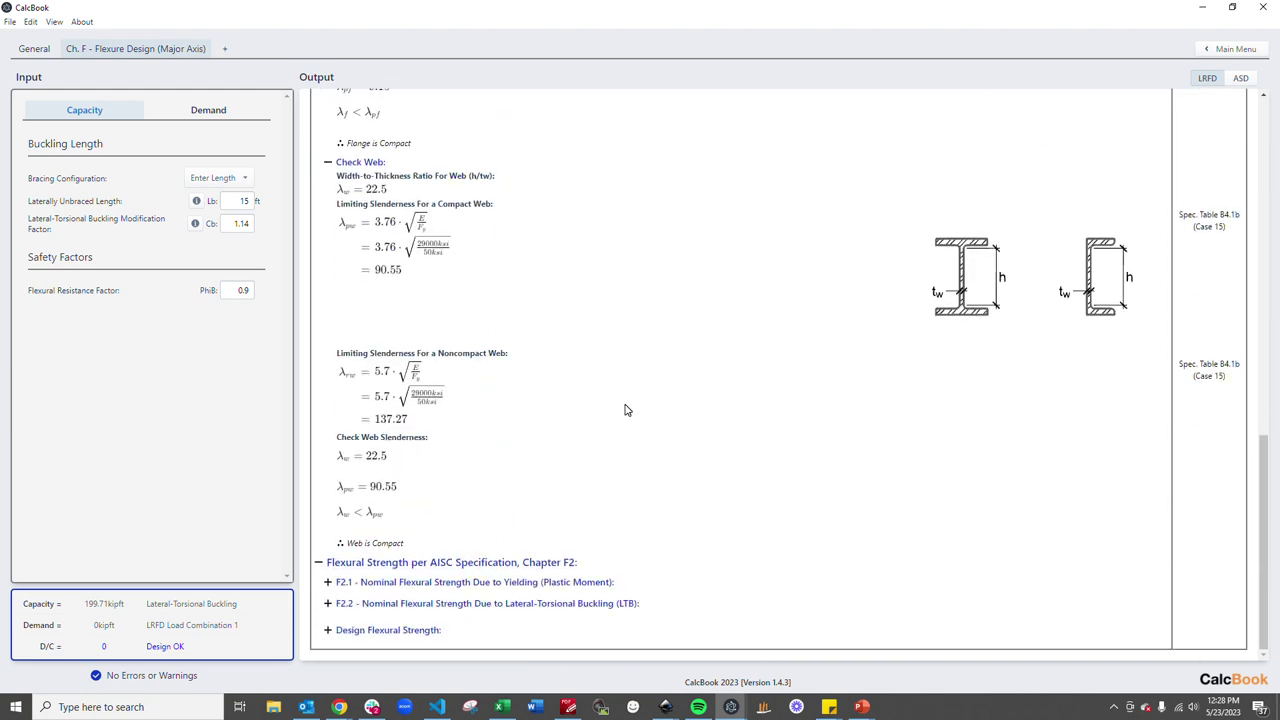
left_click(545, 584)
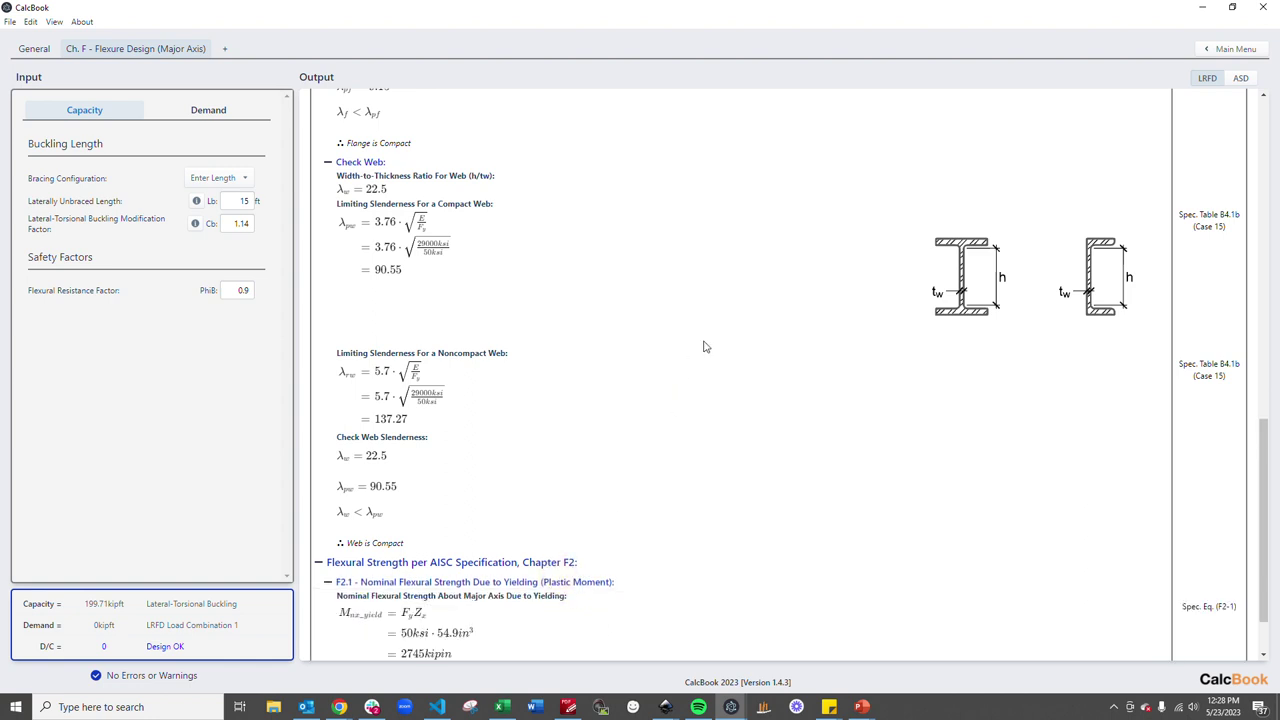
scroll(703, 343, "down", 2)
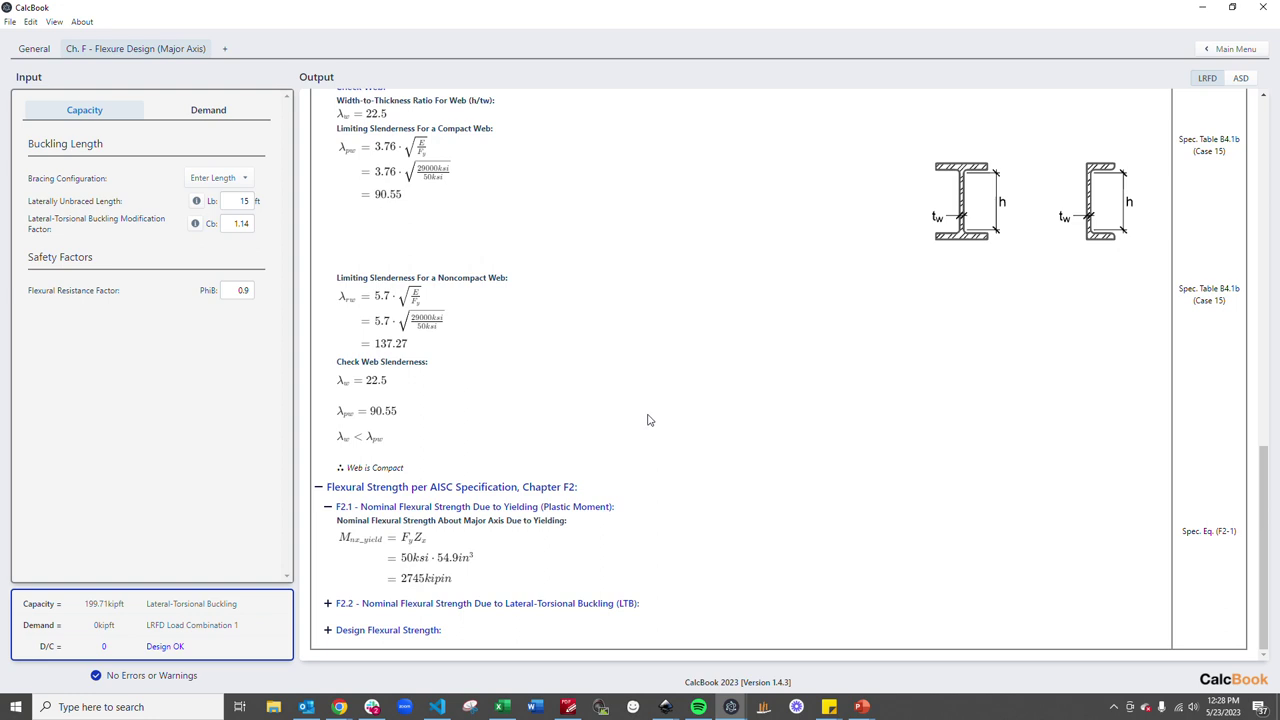
Step: Expand F2.2 lateral-torsional buckling (2662.85 kip-in) and Design Flexural Strength showing 199.71 kip-ft
left_click(548, 603)
scroll(690, 415, "down", 2)
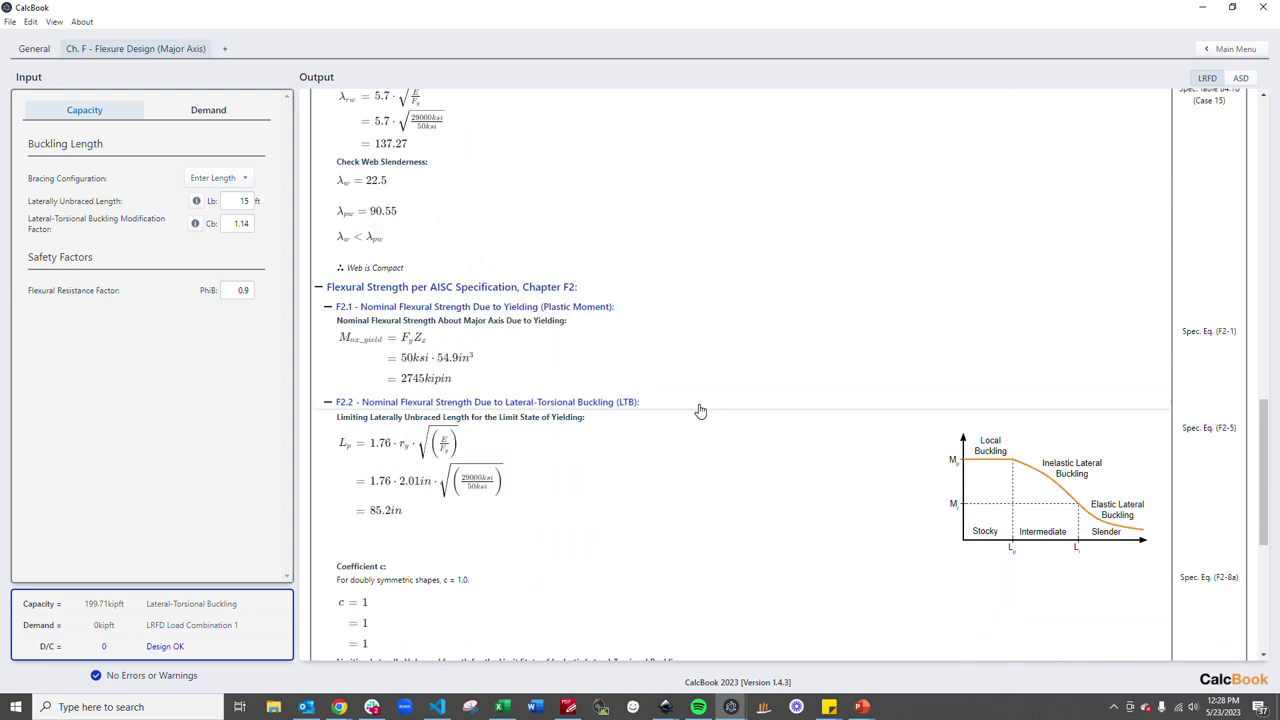
scroll(700, 411, "down", 2)
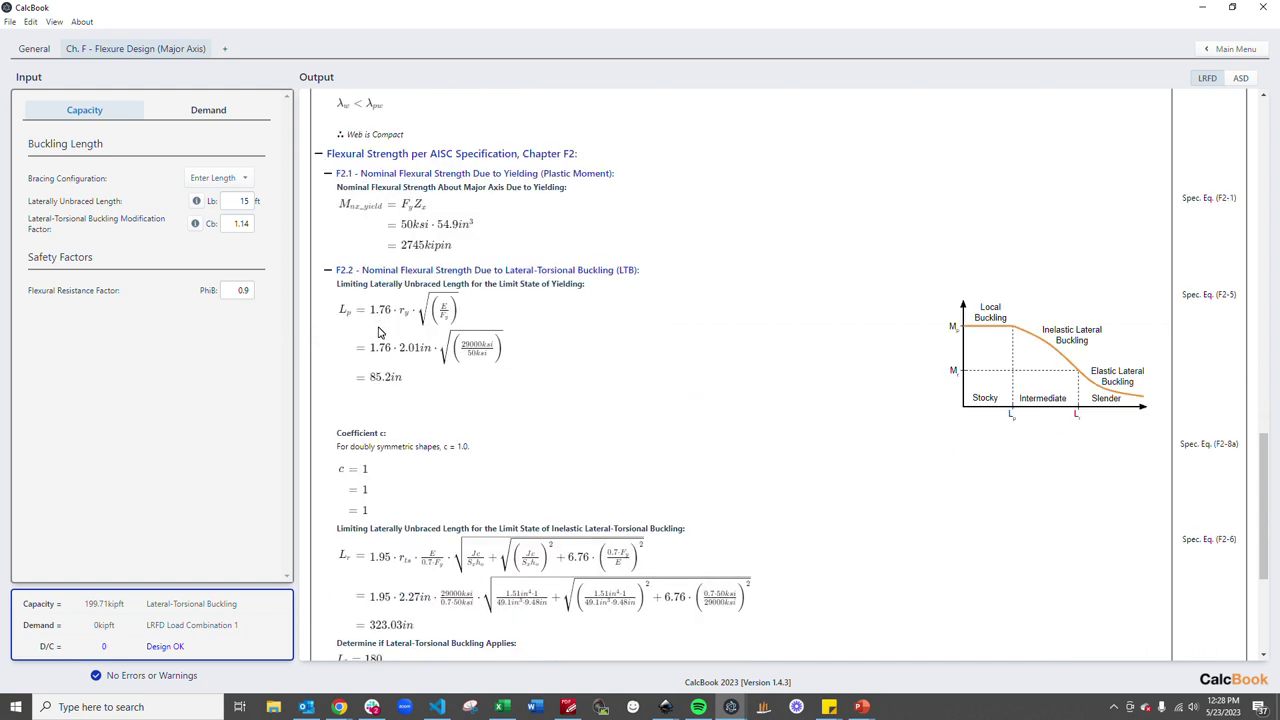
scroll(385, 336, "down", 1)
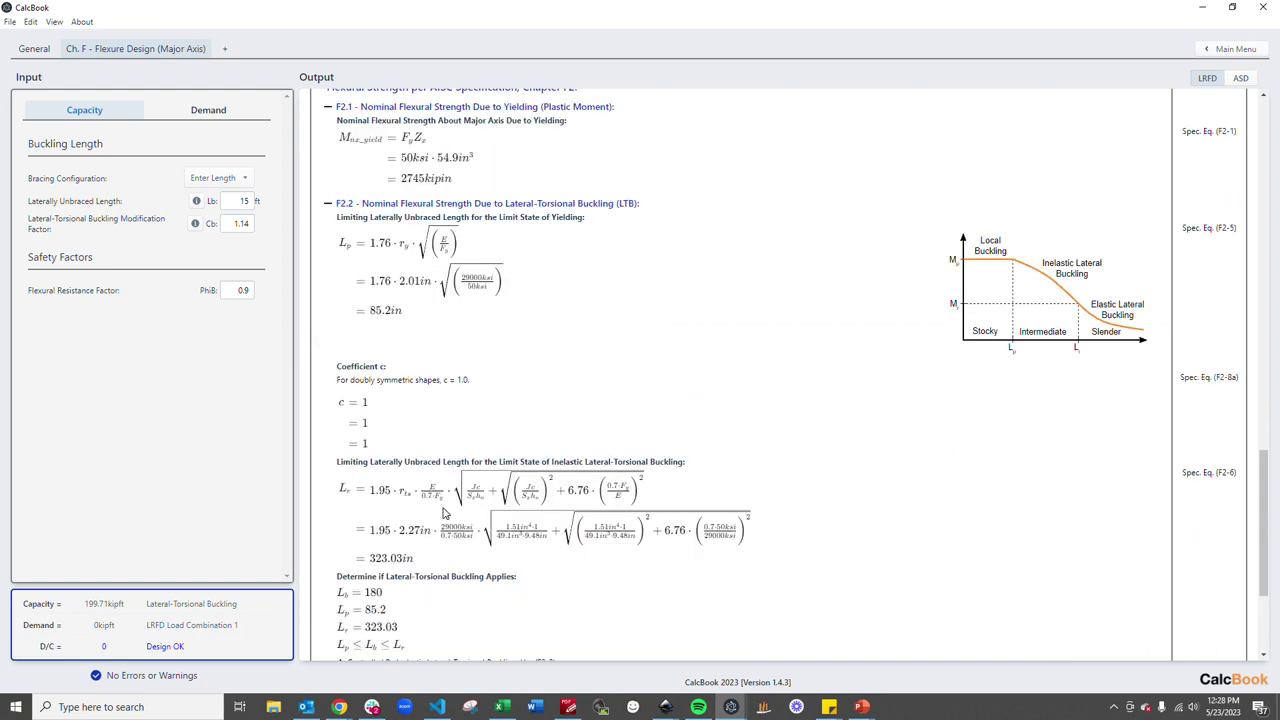
scroll(447, 510, "down", 1)
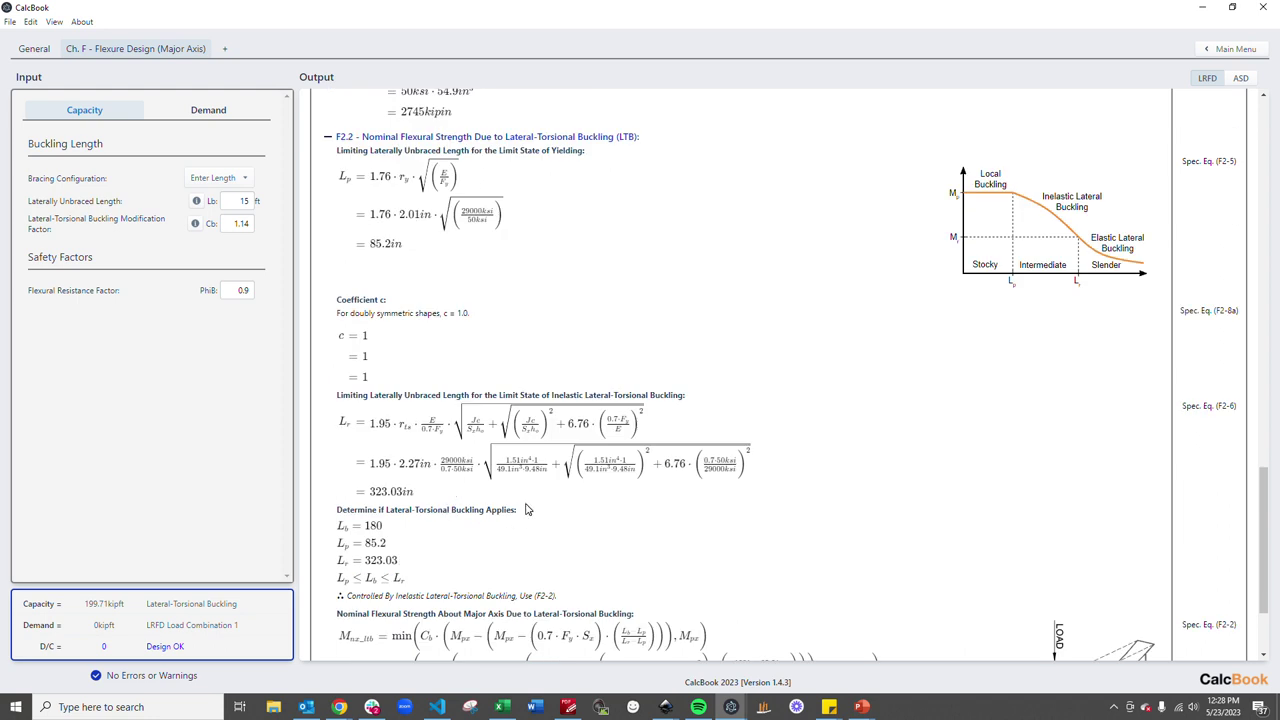
scroll(538, 511, "down", 1)
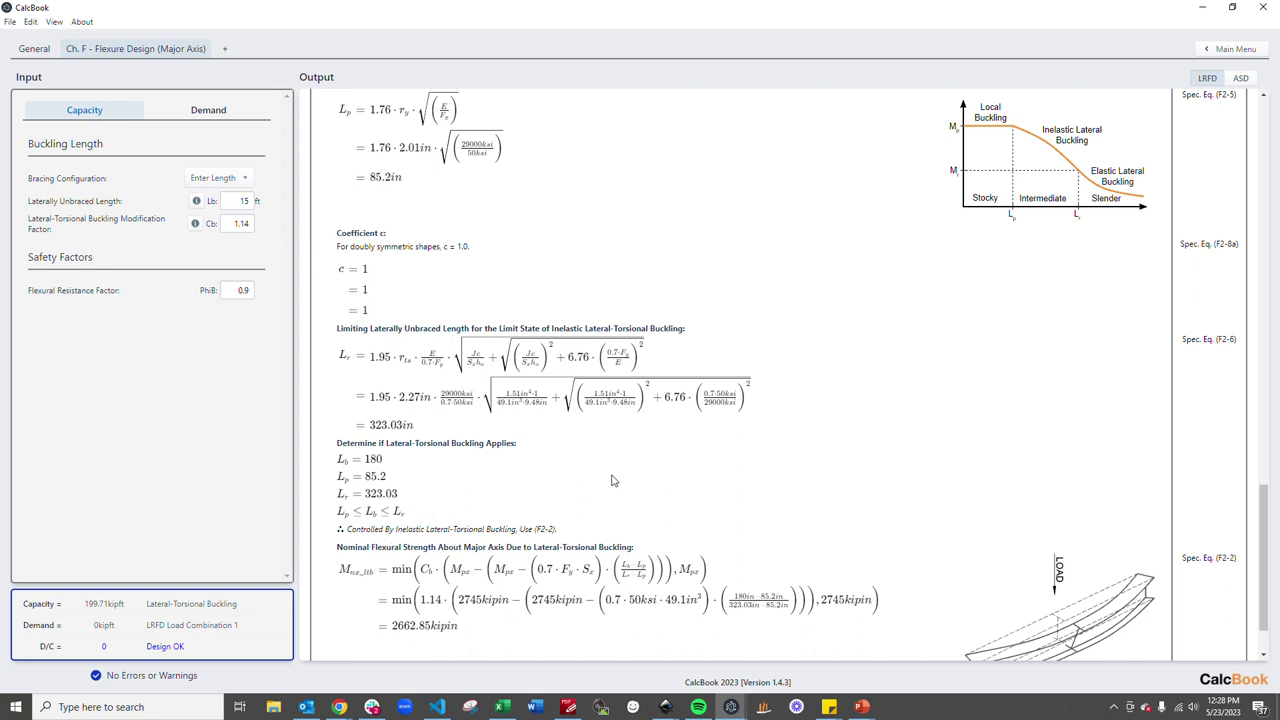
scroll(625, 481, "down", 1)
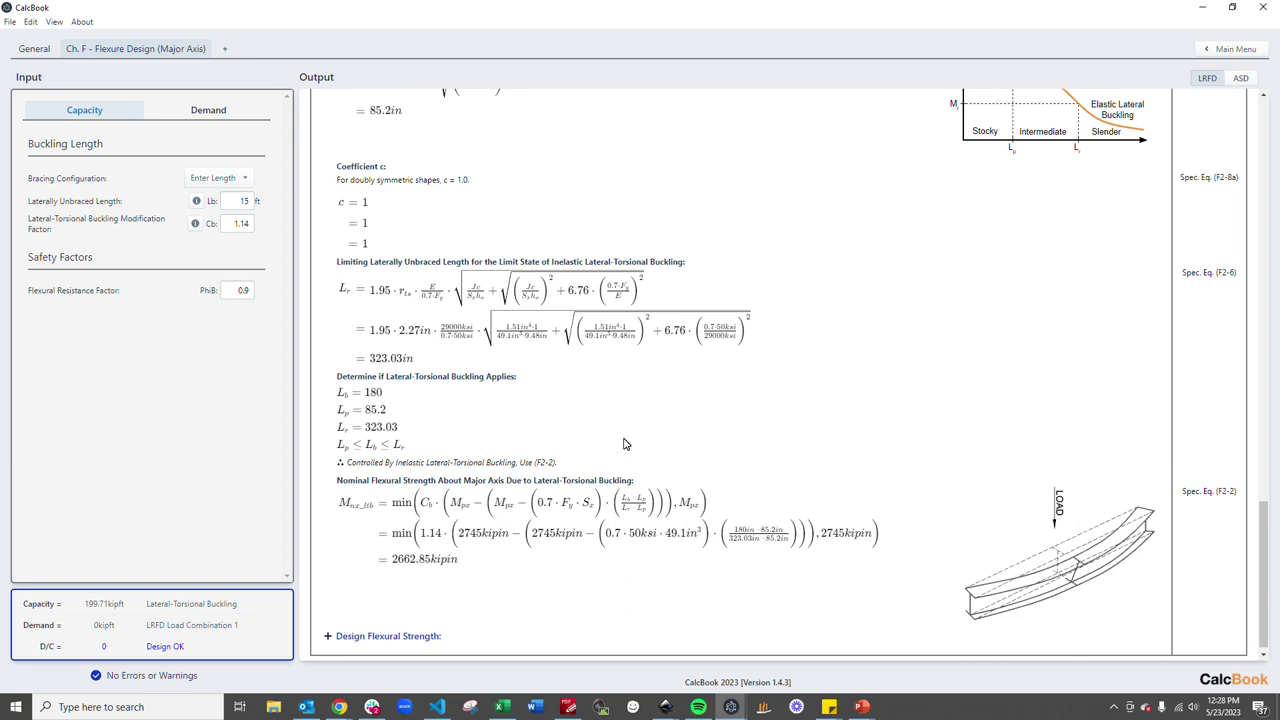
scroll(480, 572, "down", 1)
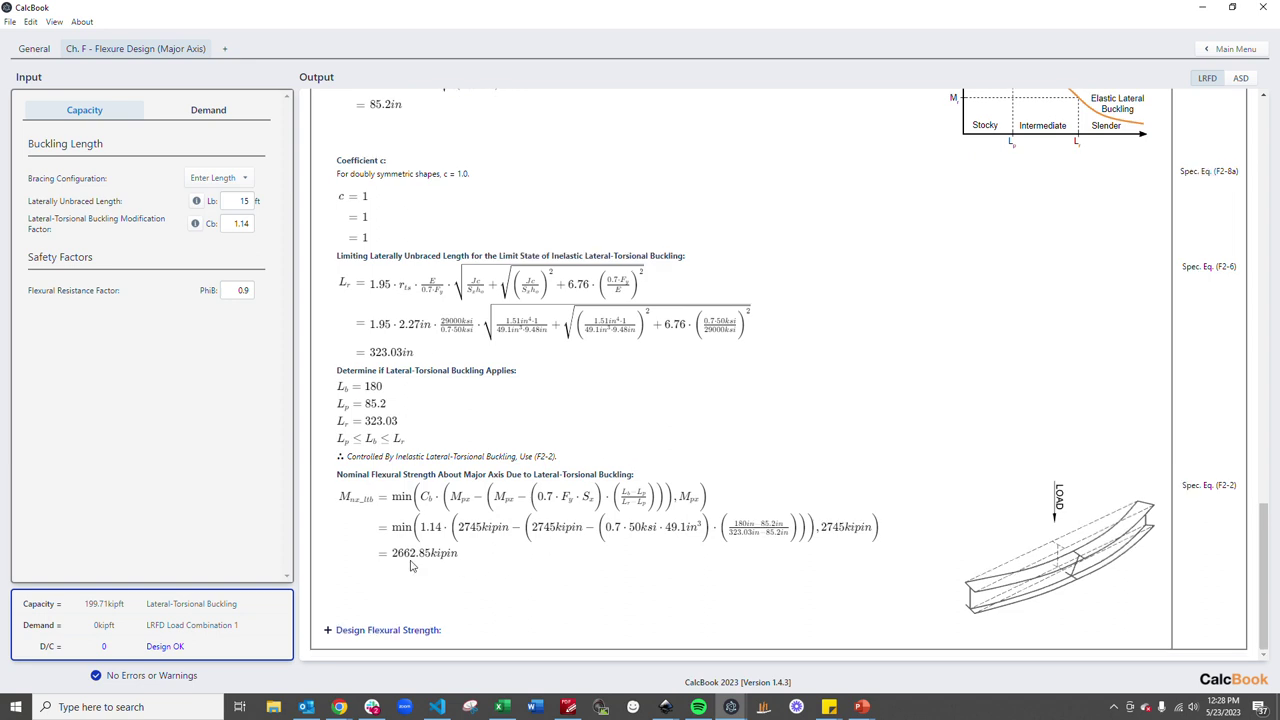
left_click(405, 630)
scroll(410, 632, "down", 2)
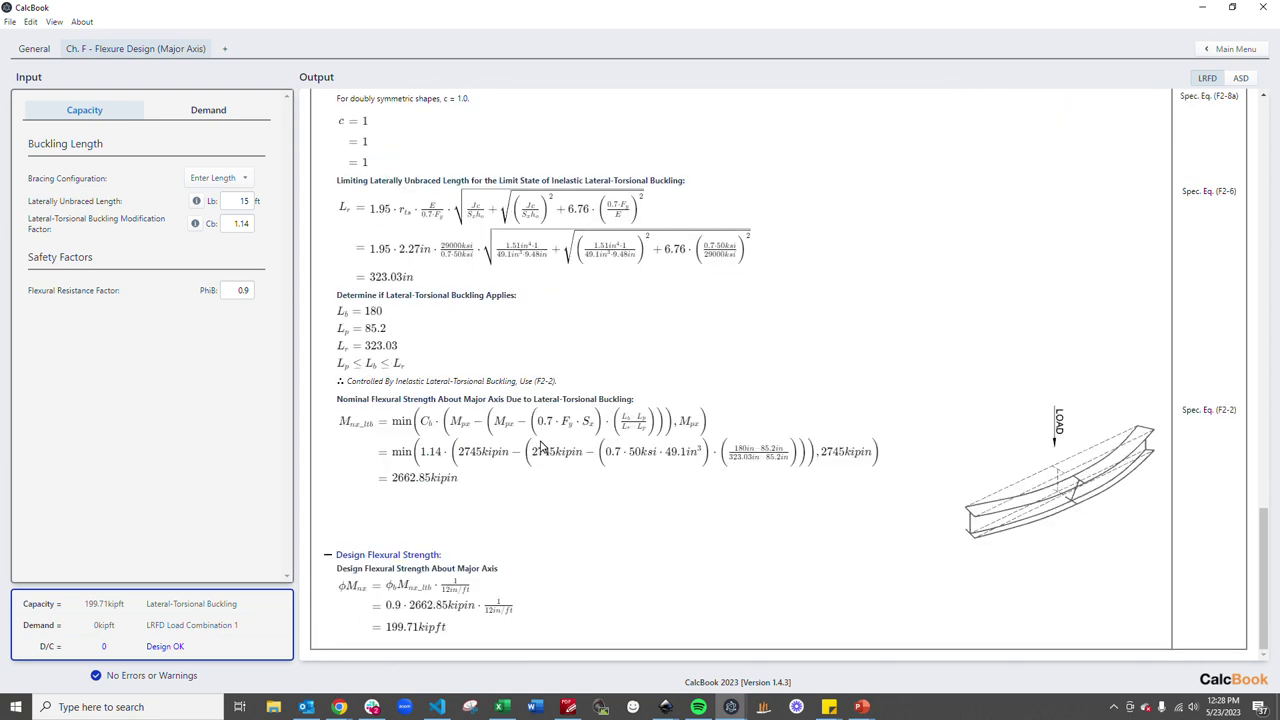